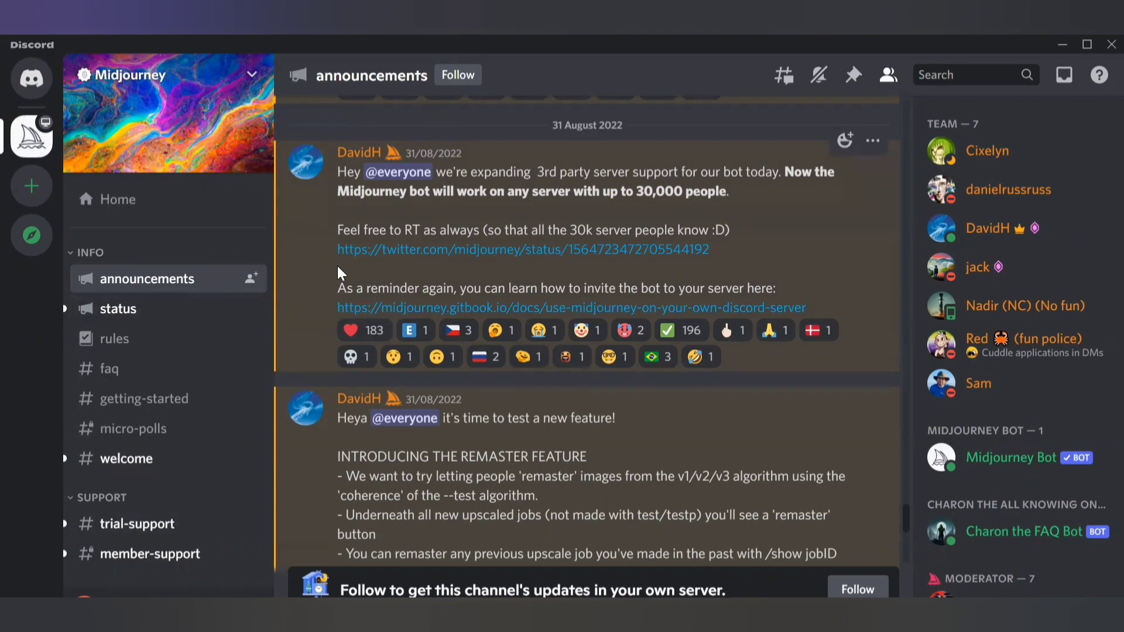
scroll(341, 293, down, 3)
scroll(343, 297, down, 5)
scroll(344, 297, down, 3)
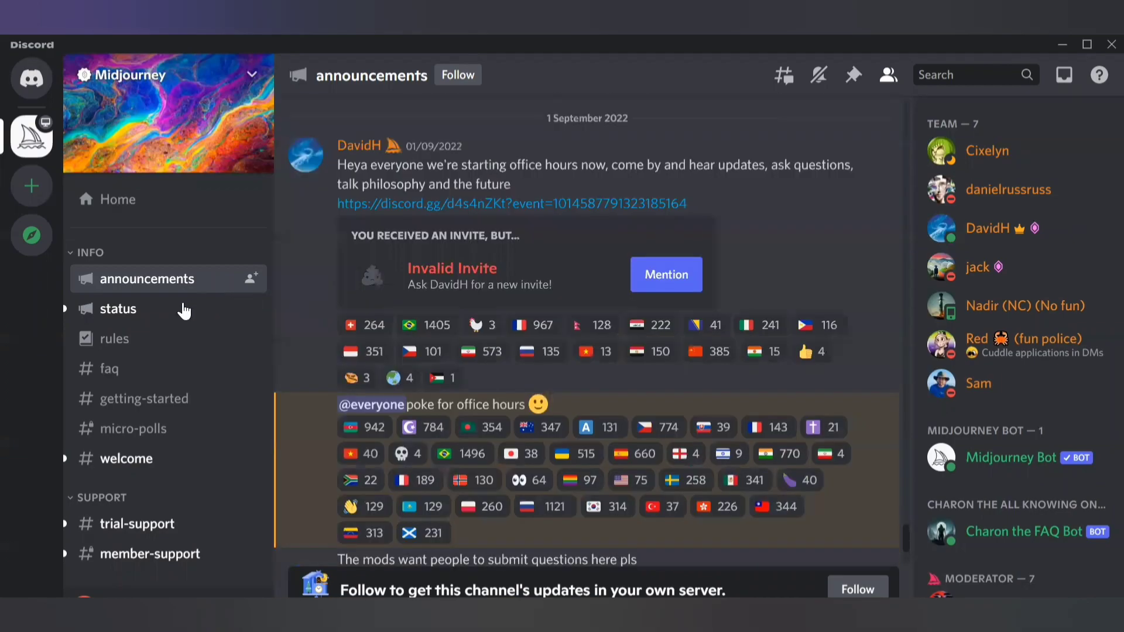
- Read through the #rules channel's terms, then move on to the #faq welcome message
click(167, 334)
scroll(386, 330, down, 2)
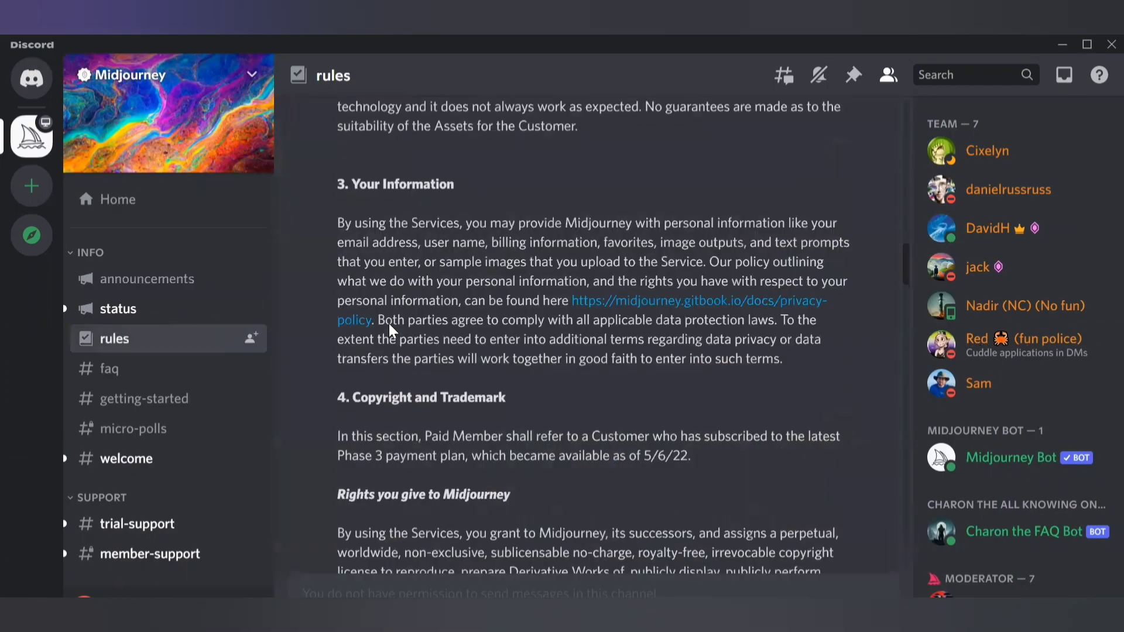
scroll(390, 328, down, 4)
scroll(389, 329, down, 1)
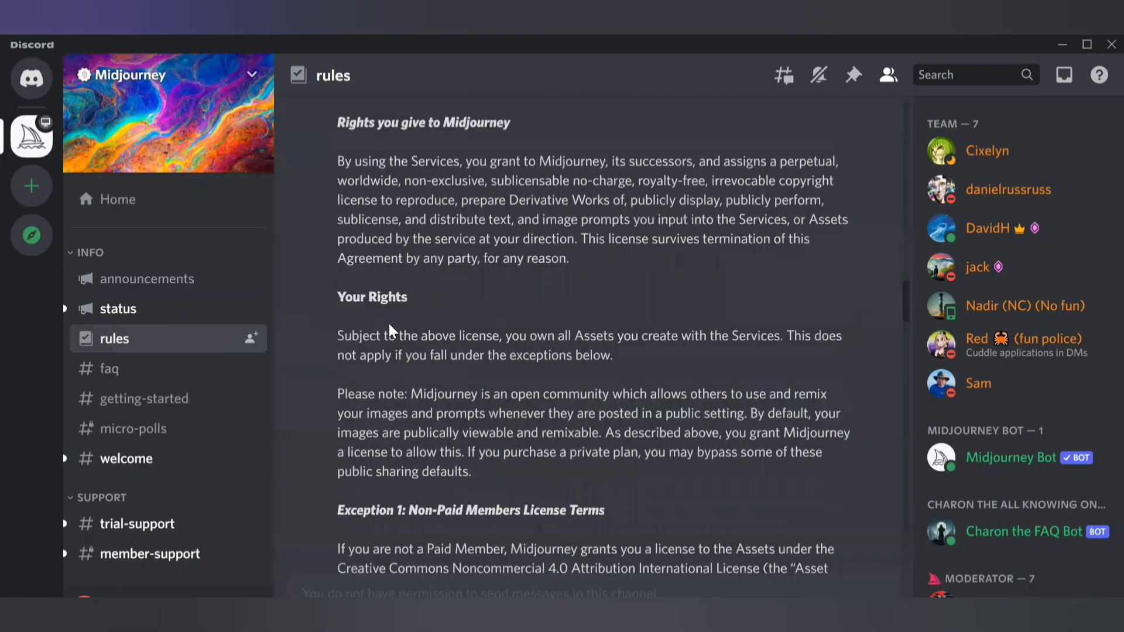
scroll(390, 329, down, 2)
scroll(389, 329, down, 3)
scroll(388, 330, down, 2)
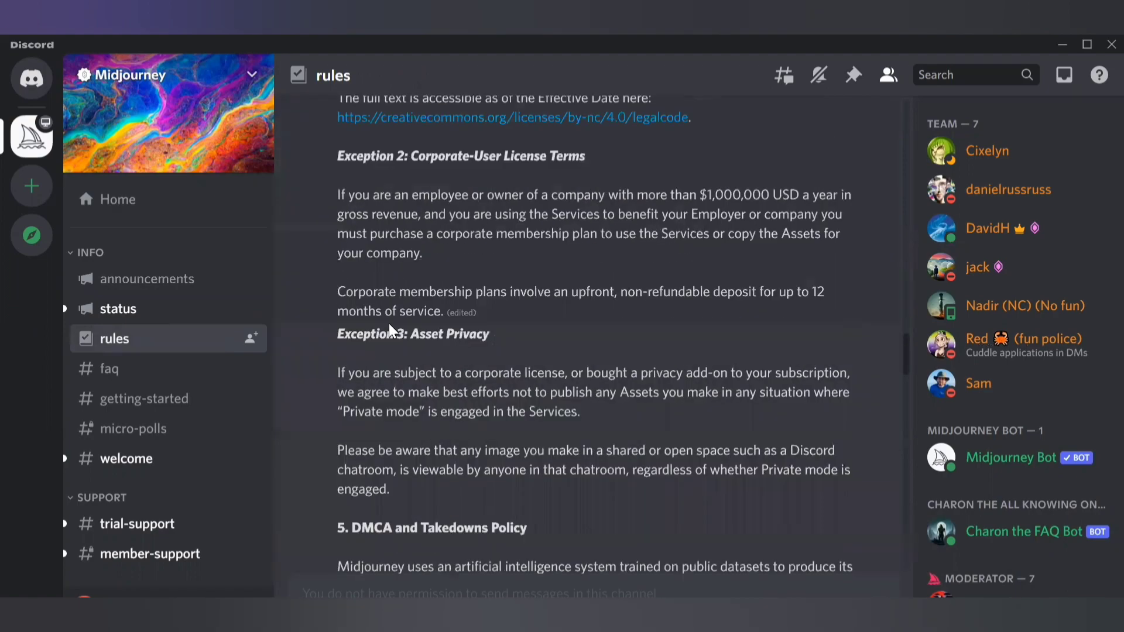
scroll(387, 330, down, 1)
scroll(388, 330, down, 4)
scroll(373, 337, down, 1)
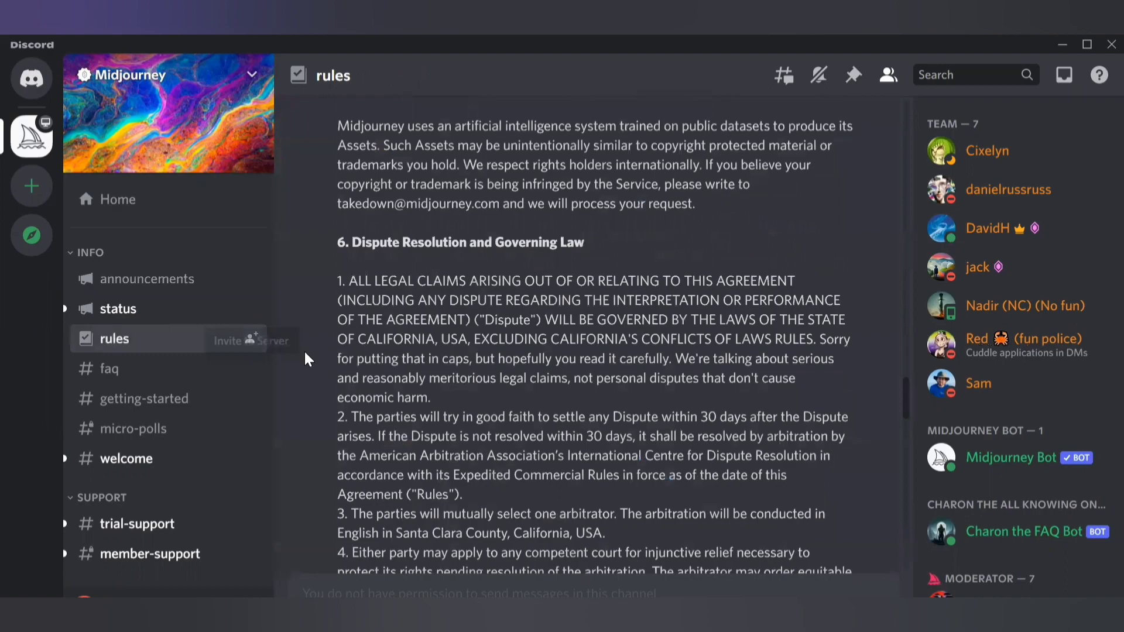
click(231, 373)
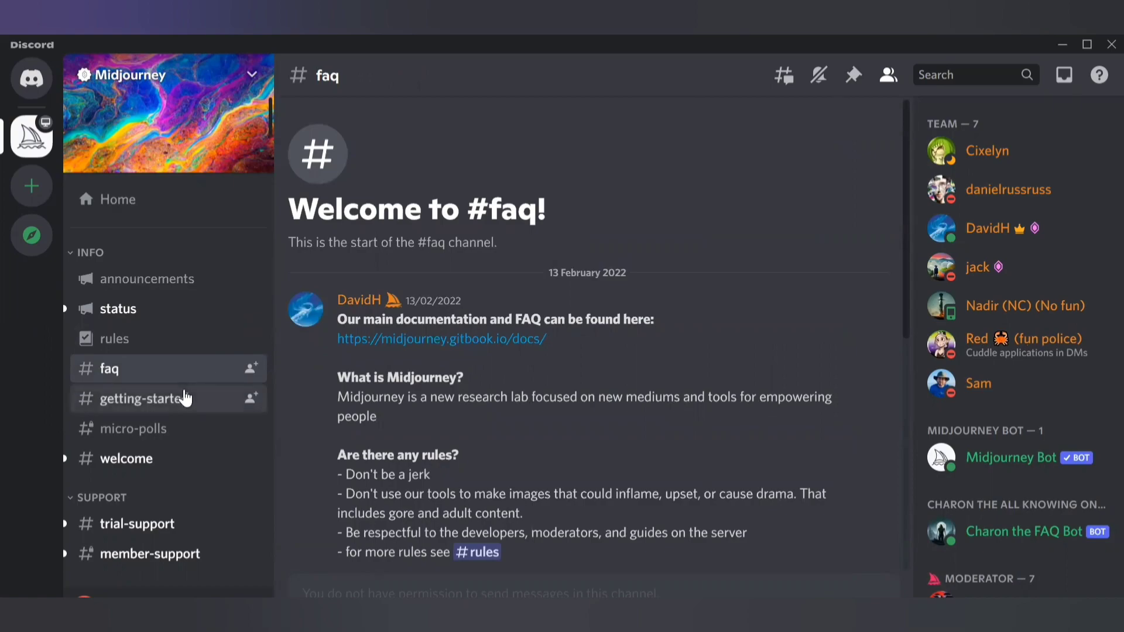
- Browse #getting-started and #trial-support, then switch to #newbies-121 as its messages load
click(184, 399)
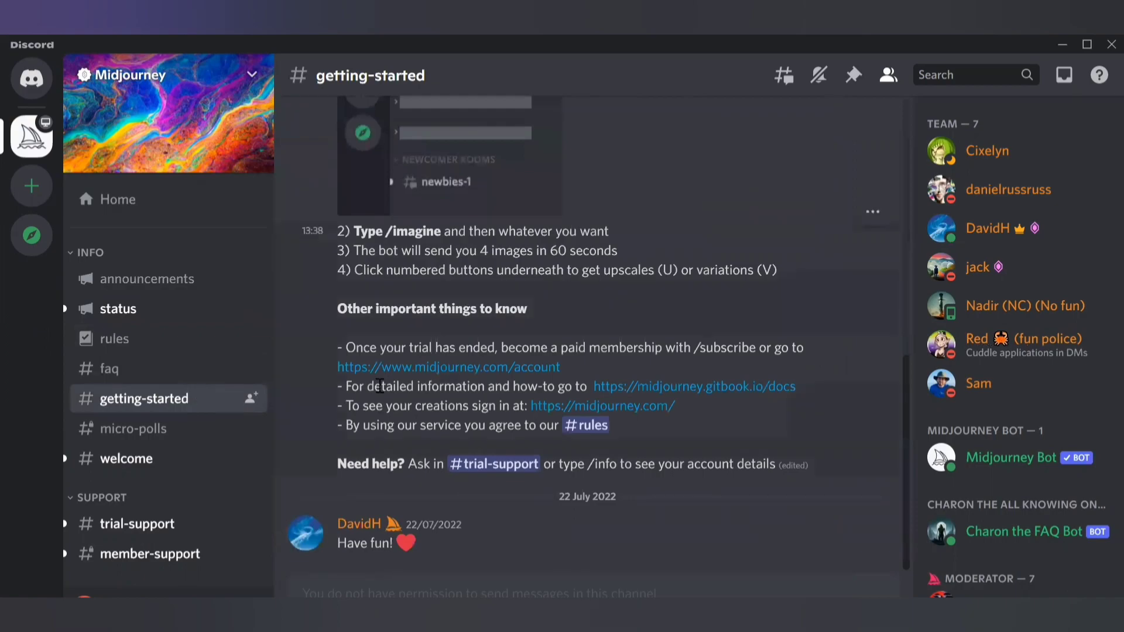
scroll(379, 386, up, 4)
scroll(351, 430, up, 2)
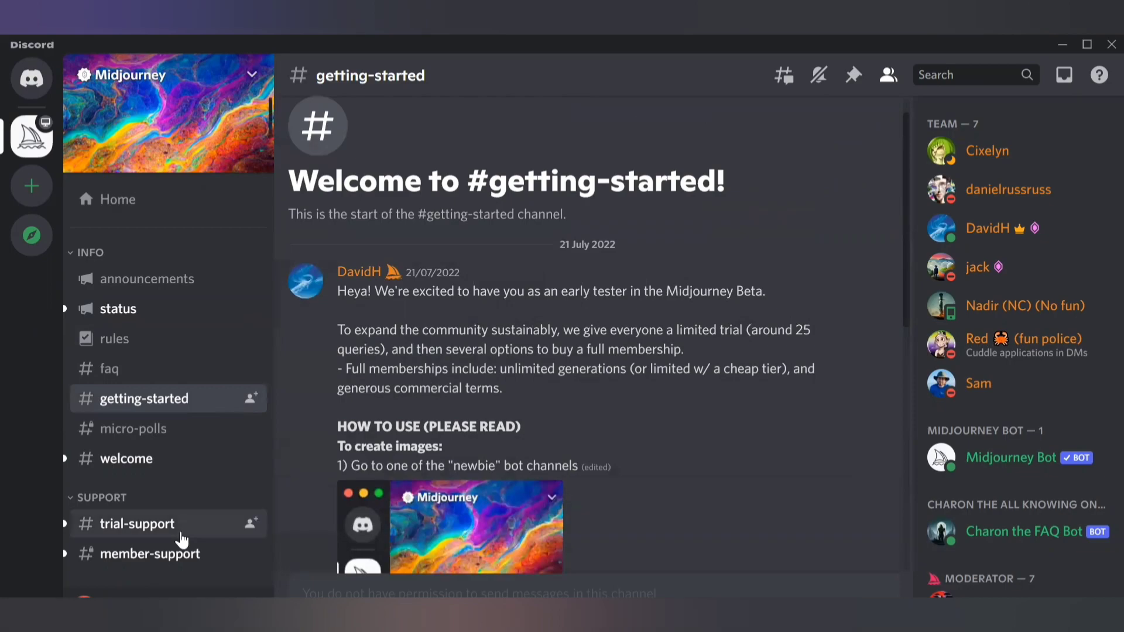
scroll(176, 534, down, 2)
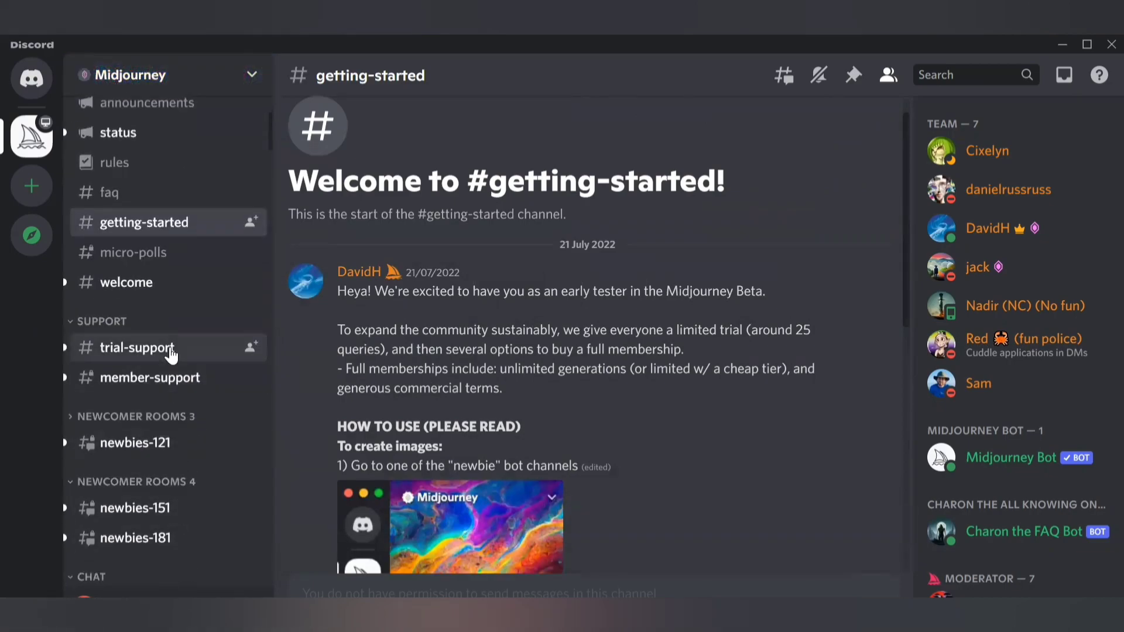
click(171, 351)
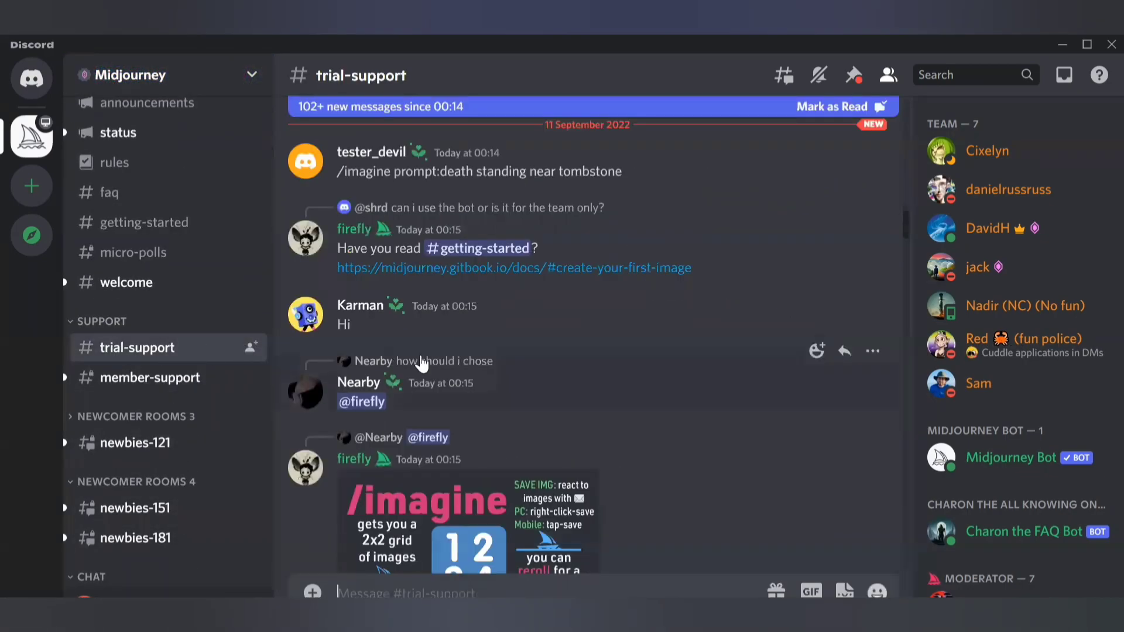
scroll(459, 375, down, 3)
scroll(458, 375, down, 2)
scroll(439, 387, down, 1)
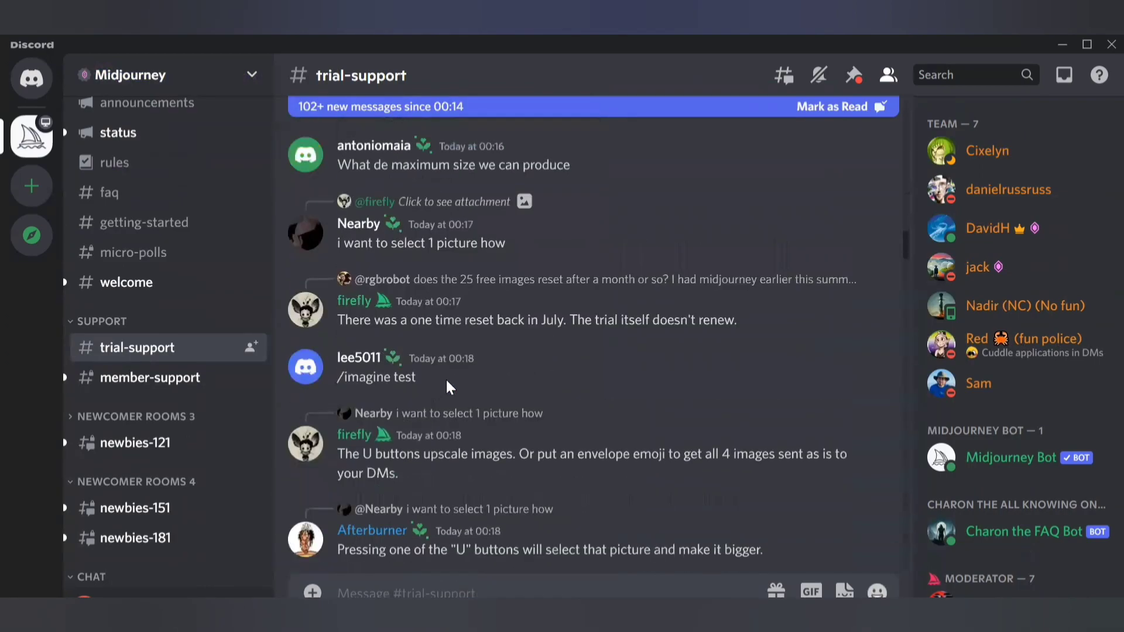
scroll(412, 399, down, 2)
scroll(382, 414, down, 3)
scroll(381, 414, down, 3)
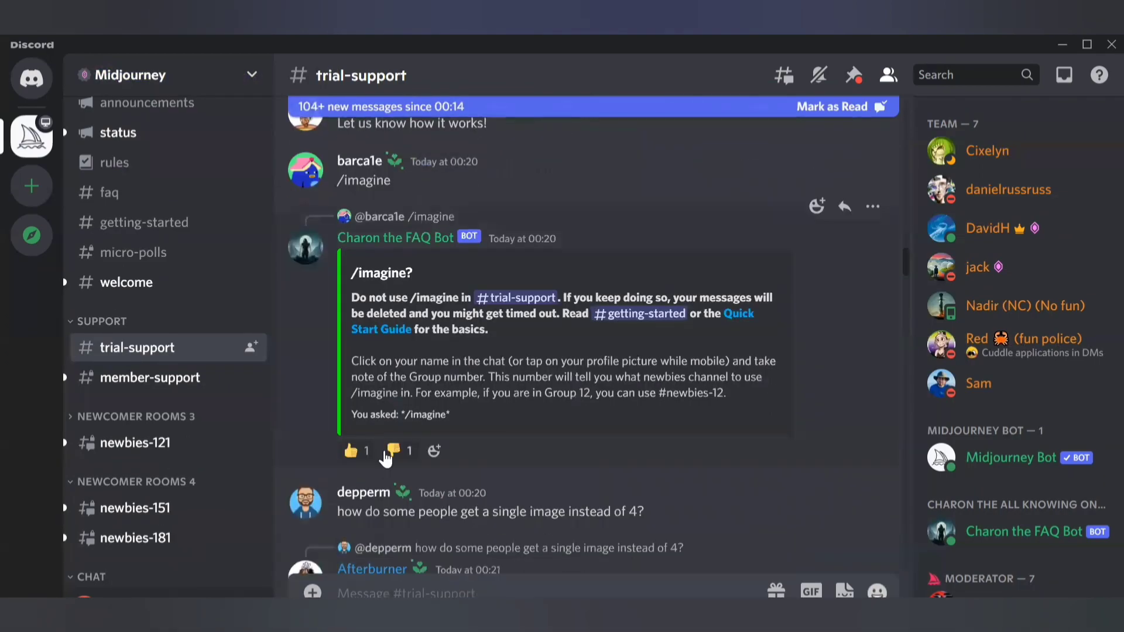
scroll(391, 444, down, 2)
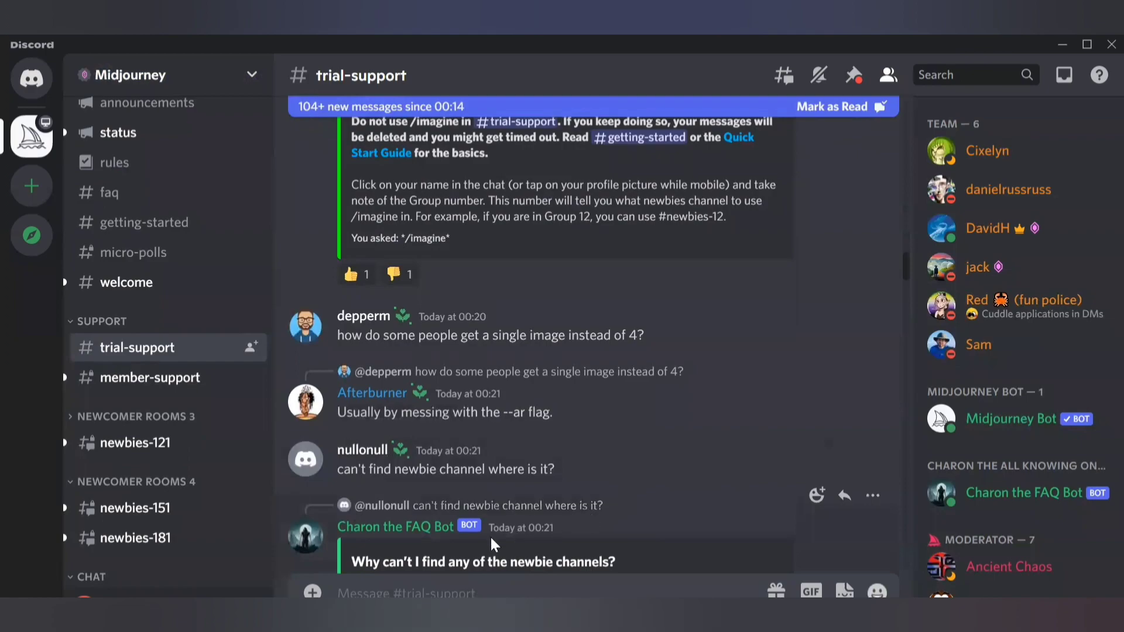
click(188, 449)
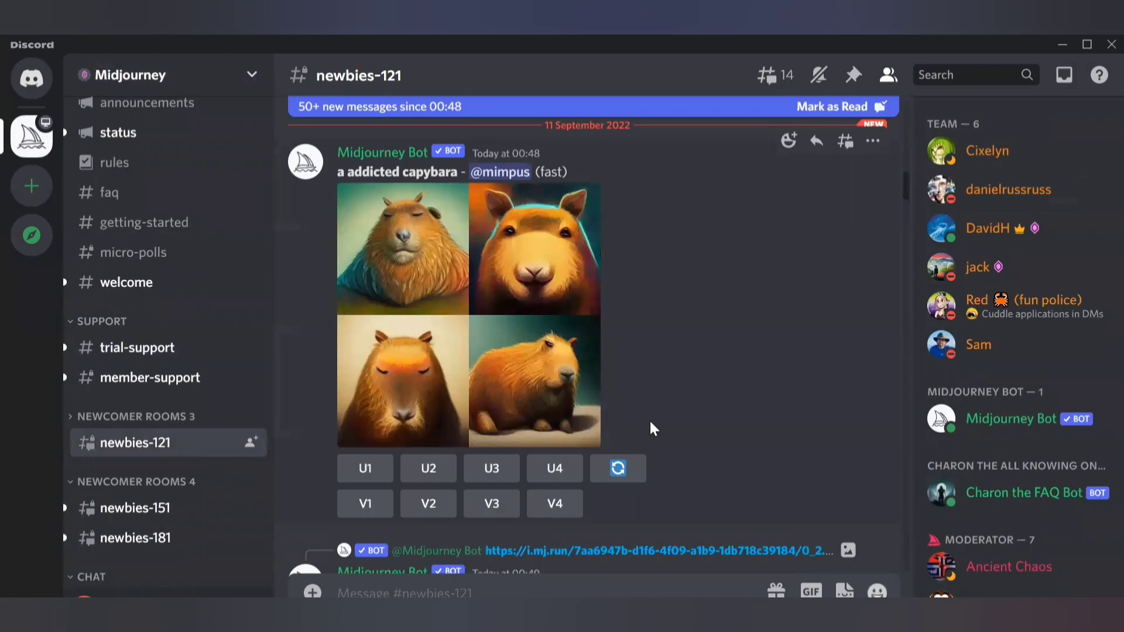
scroll(649, 419, down, 5)
scroll(648, 419, down, 2)
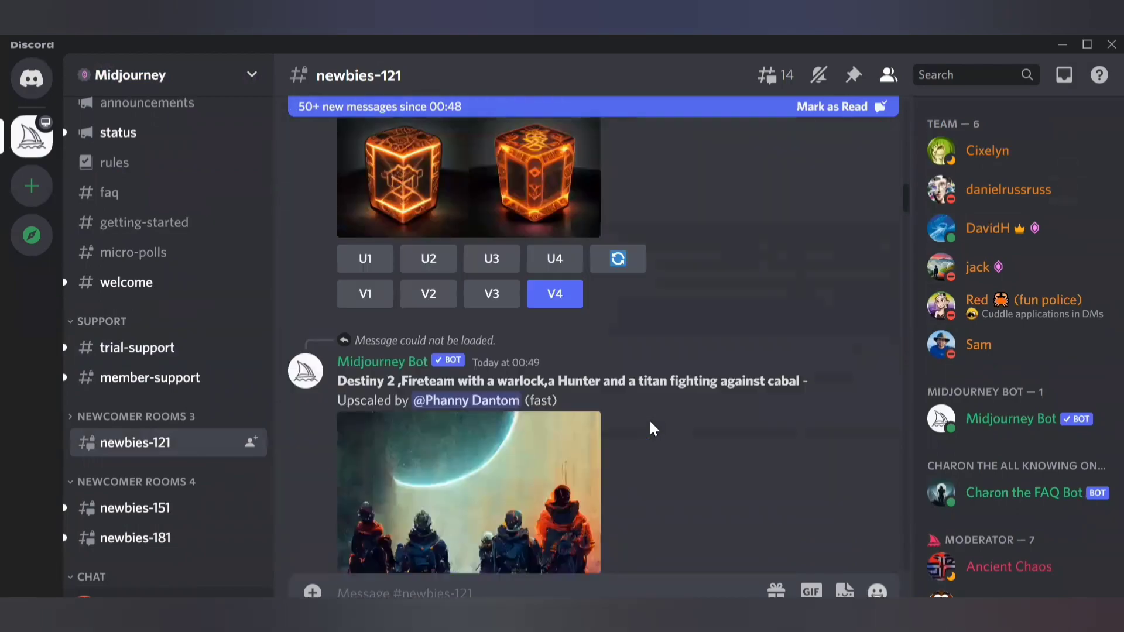
scroll(649, 419, down, 2)
scroll(649, 419, down, 2)
scroll(649, 425, down, 1)
scroll(649, 424, down, 1)
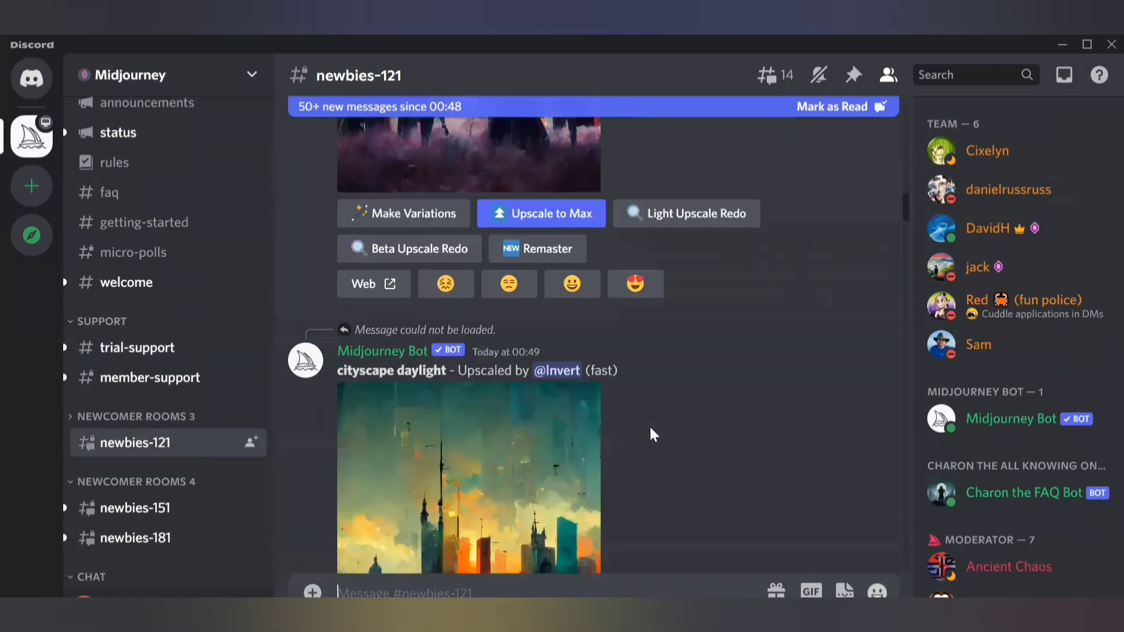
scroll(649, 425, down, 5)
scroll(649, 425, down, 1)
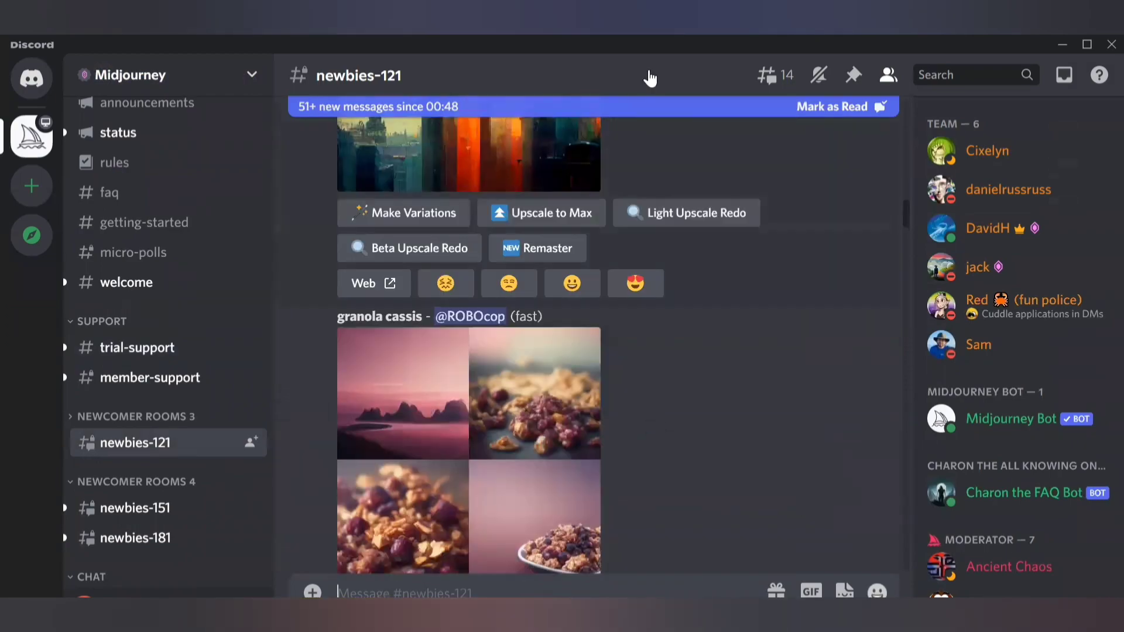